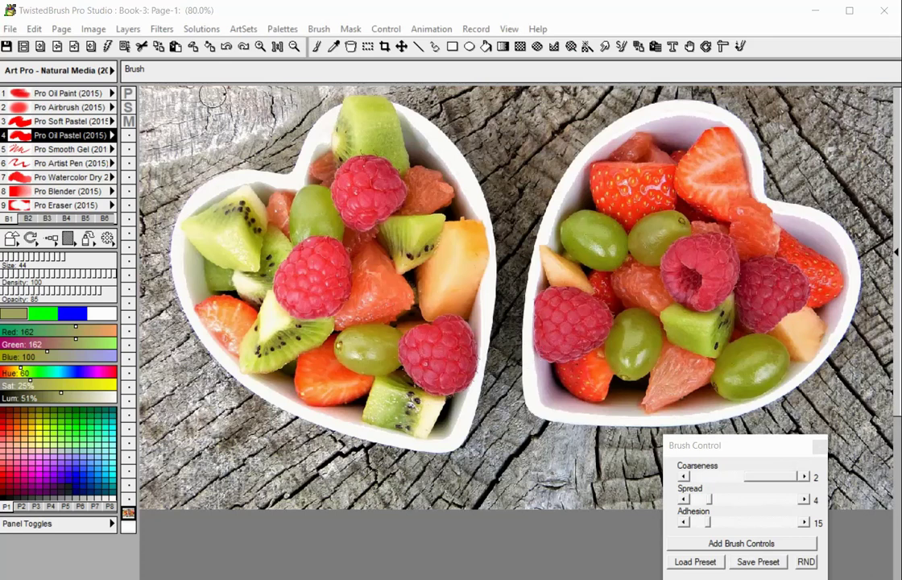
- Set the fruit-bowls photo page as the clone/tracing source from the Page menu
left_click(62, 29)
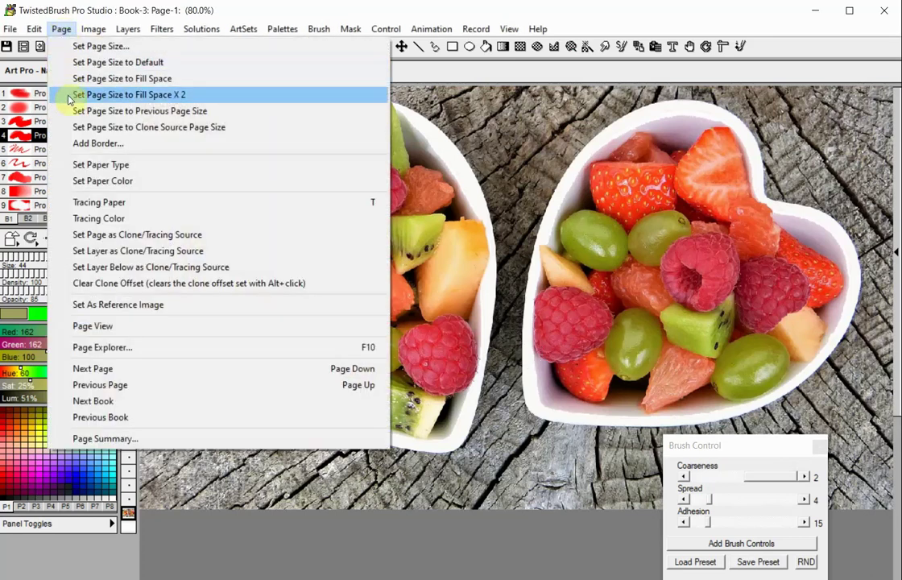
left_click(66, 234)
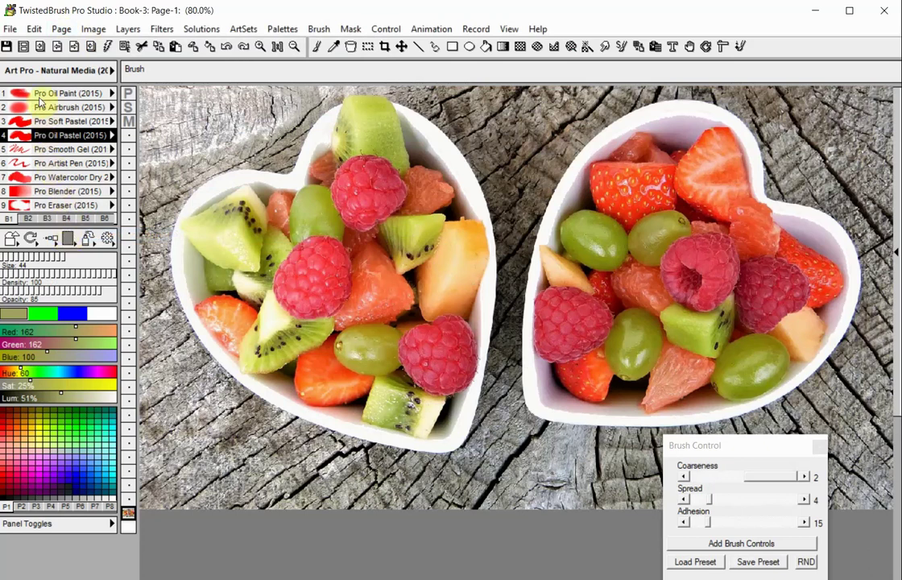
- In Page Explorer, make page1 the clone source and select the empty page2
left_click(25, 48)
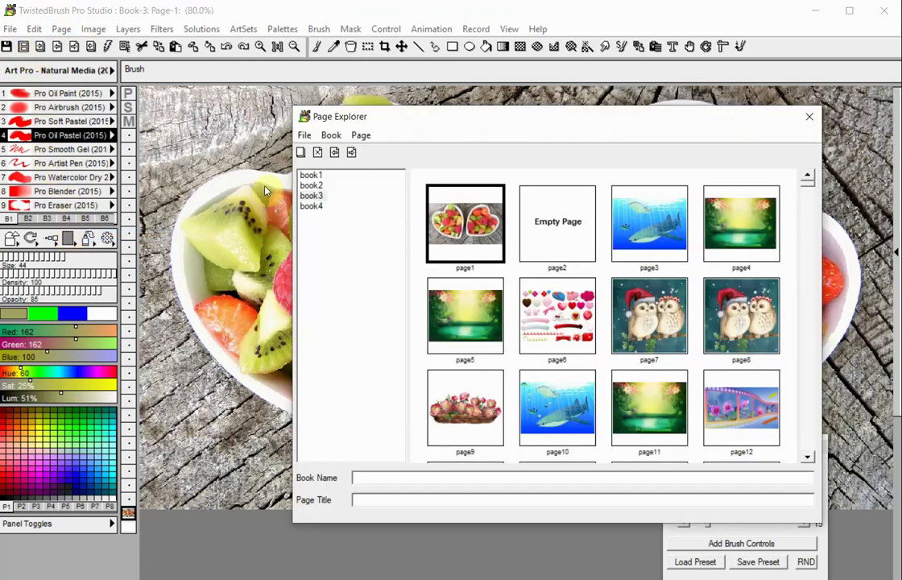
left_click(362, 135)
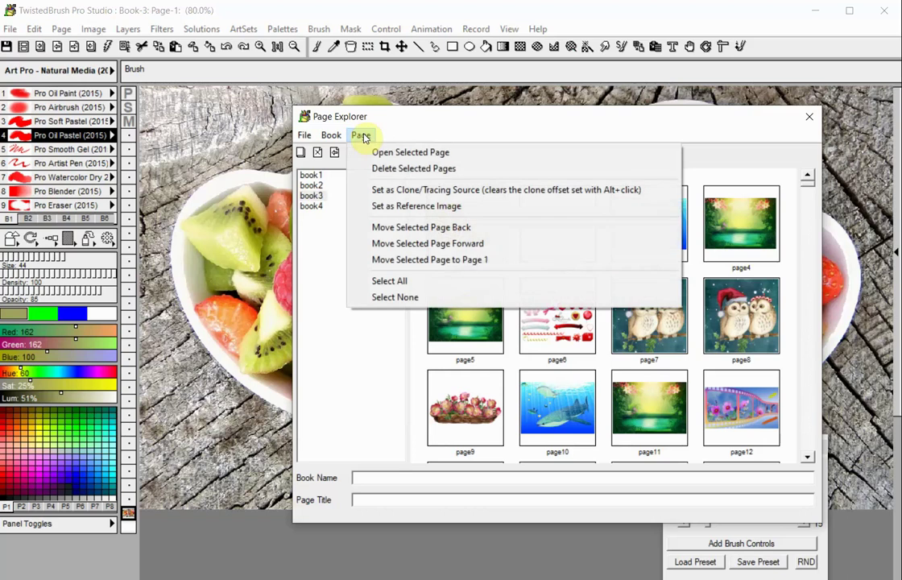
left_click(367, 194)
left_click(541, 220)
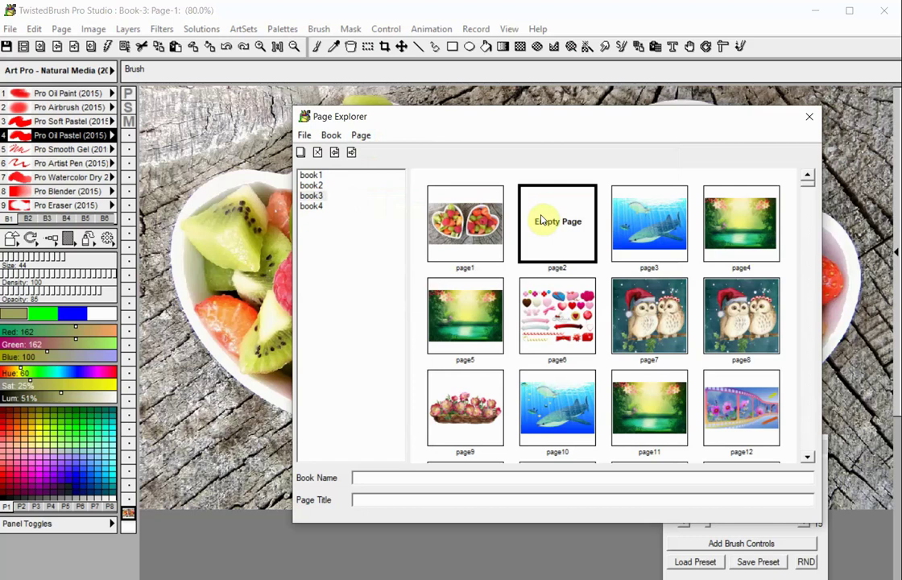
- Open blank page2 and load the Art Pro - Cloner set with Pro Cloner Basic
double_click(541, 220)
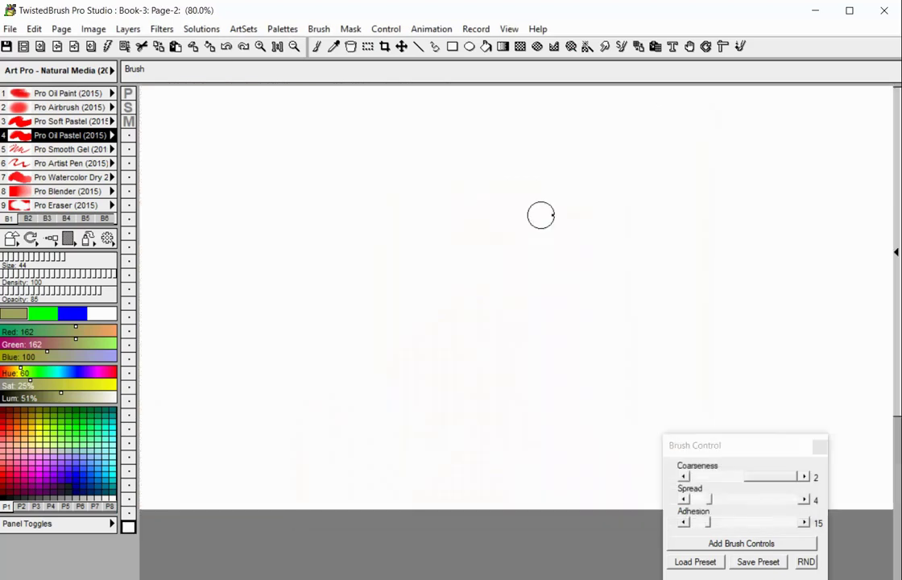
left_click(105, 220)
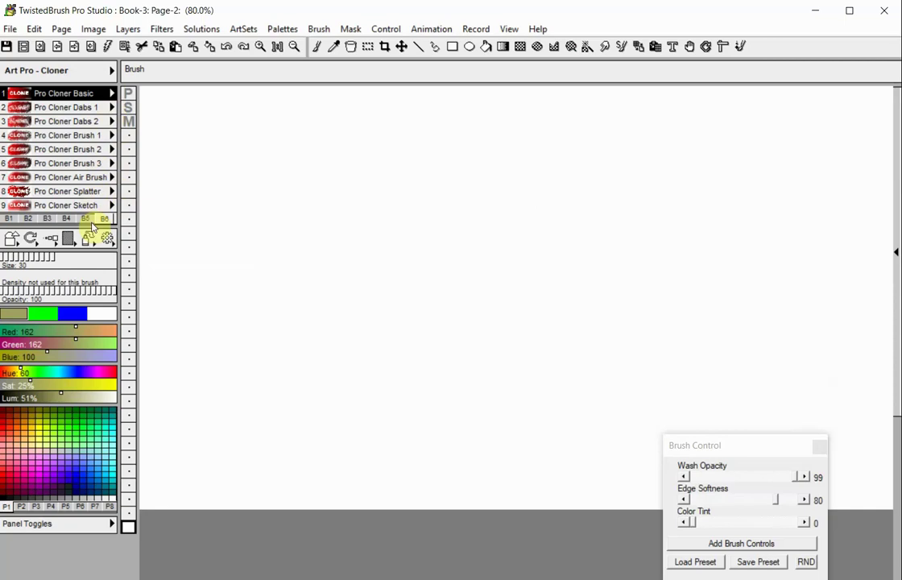
left_click(89, 93)
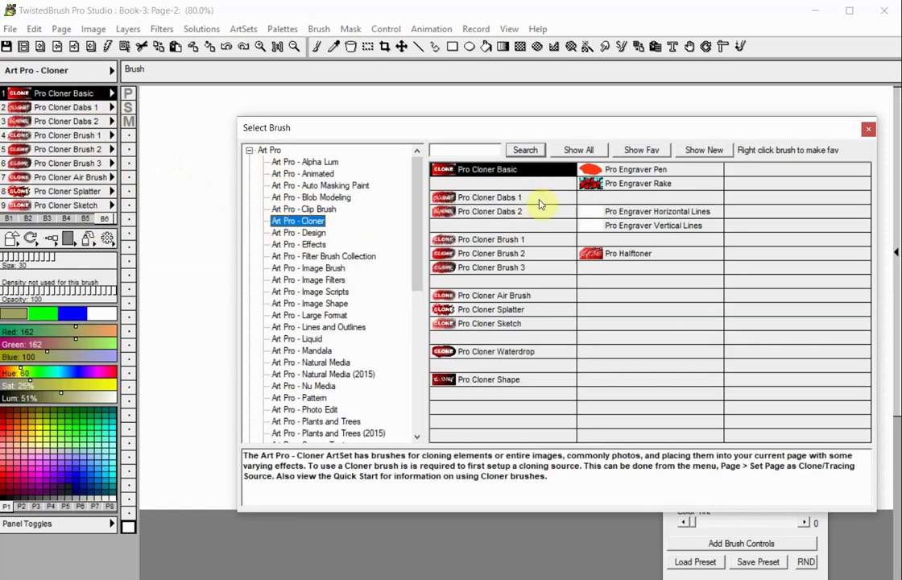
left_click(544, 172)
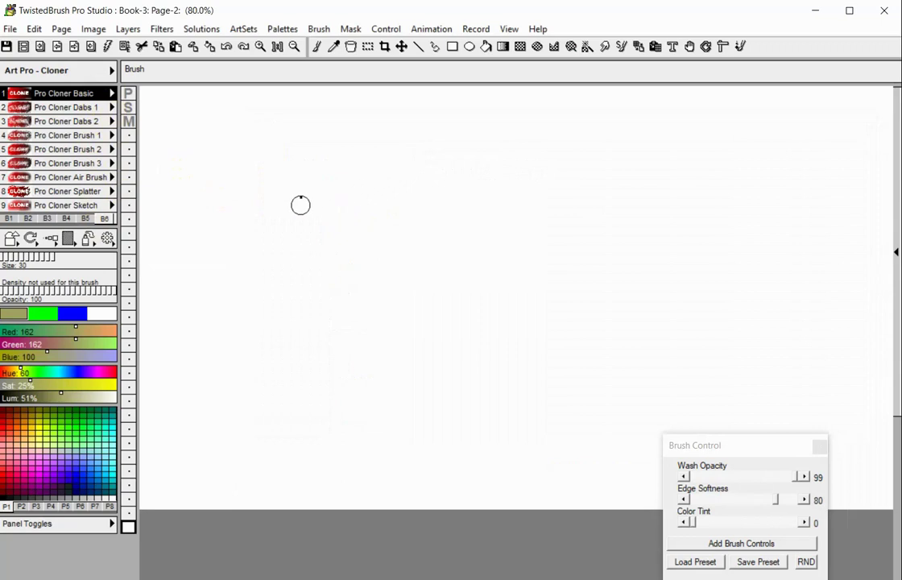
- Clone kiwi, raspberry and wood into the upper-left canvas with Pro Cloner Basic strokes
mouse_move(303, 212)
left_mouse_down()
mouse_move(367, 153)
mouse_move(269, 154)
mouse_move(318, 135)
mouse_move(354, 86)
left_mouse_up()
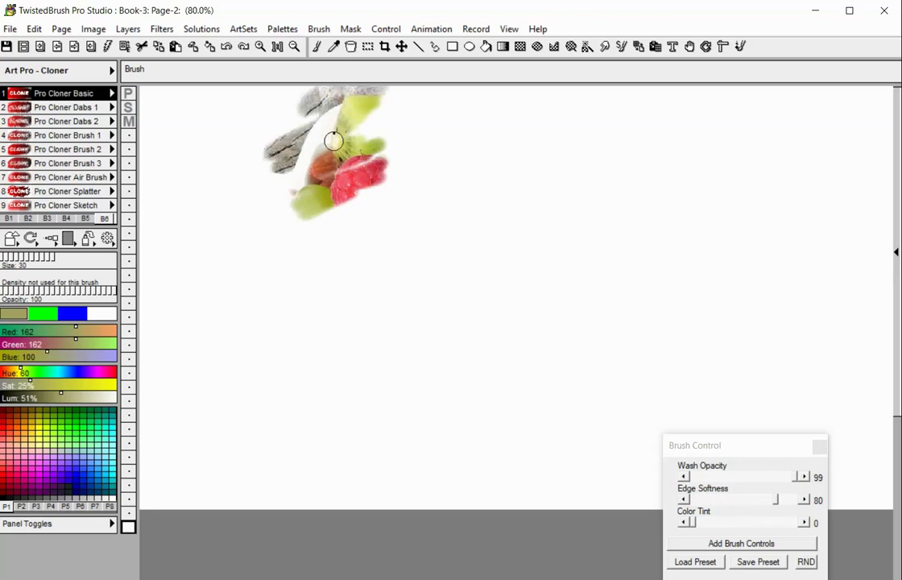
mouse_move(334, 141)
left_mouse_down()
mouse_move(371, 90)
mouse_move(347, 105)
mouse_move(424, 133)
mouse_move(449, 128)
mouse_move(428, 147)
mouse_move(306, 190)
mouse_move(274, 161)
mouse_move(296, 152)
mouse_move(262, 224)
mouse_move(244, 235)
mouse_move(236, 180)
mouse_move(201, 216)
mouse_move(254, 258)
mouse_move(215, 260)
mouse_move(314, 243)
mouse_move(324, 255)
mouse_move(259, 211)
left_mouse_up()
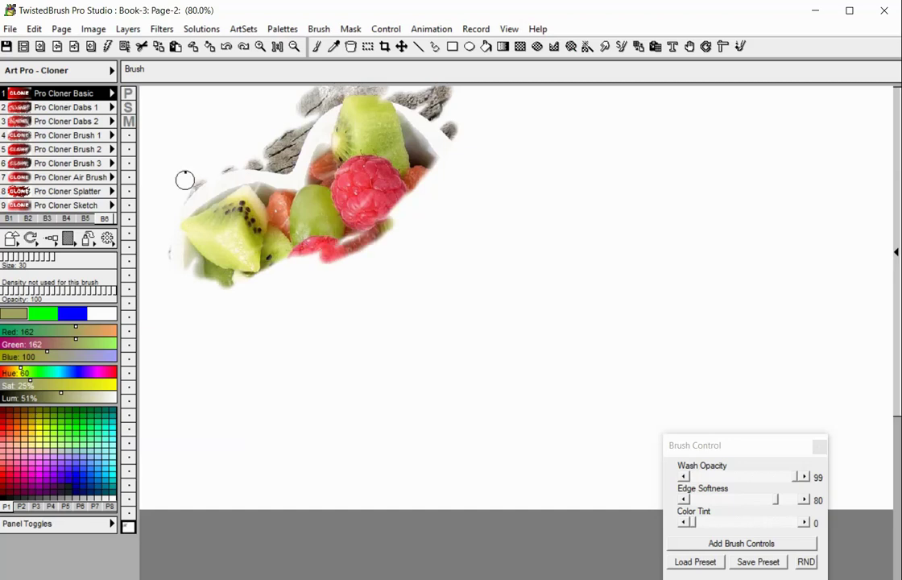
- Dab grey wood texture across the top-left with Pro Cloner Dabs 1
left_click(85, 111)
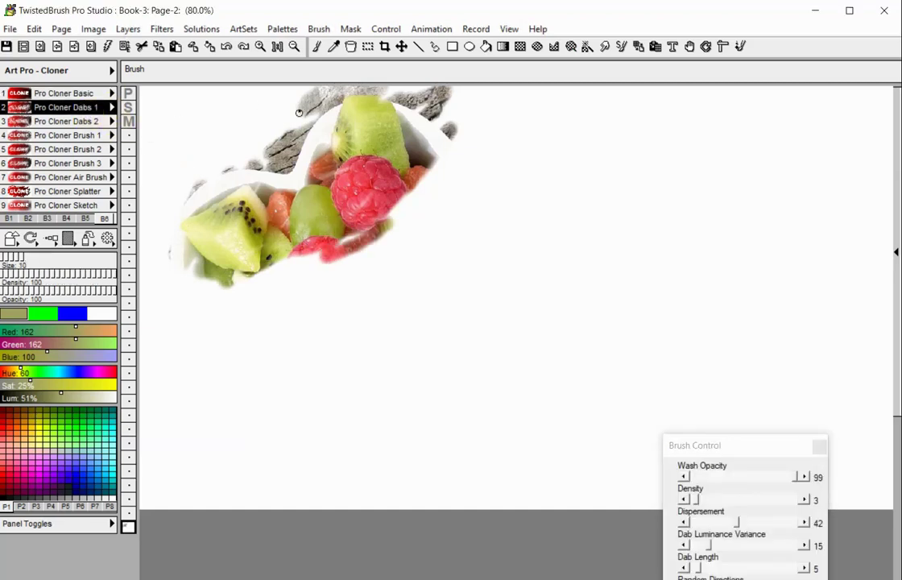
mouse_move(299, 112)
left_mouse_down()
mouse_move(238, 101)
mouse_move(280, 92)
mouse_move(192, 95)
mouse_move(173, 115)
mouse_move(197, 181)
mouse_move(228, 158)
mouse_move(190, 159)
mouse_move(150, 113)
mouse_move(133, 209)
mouse_move(174, 270)
left_mouse_up()
- Brush in streaky fruit right of and below the raspberry with Pro Cloner Brush 1
left_click(91, 122)
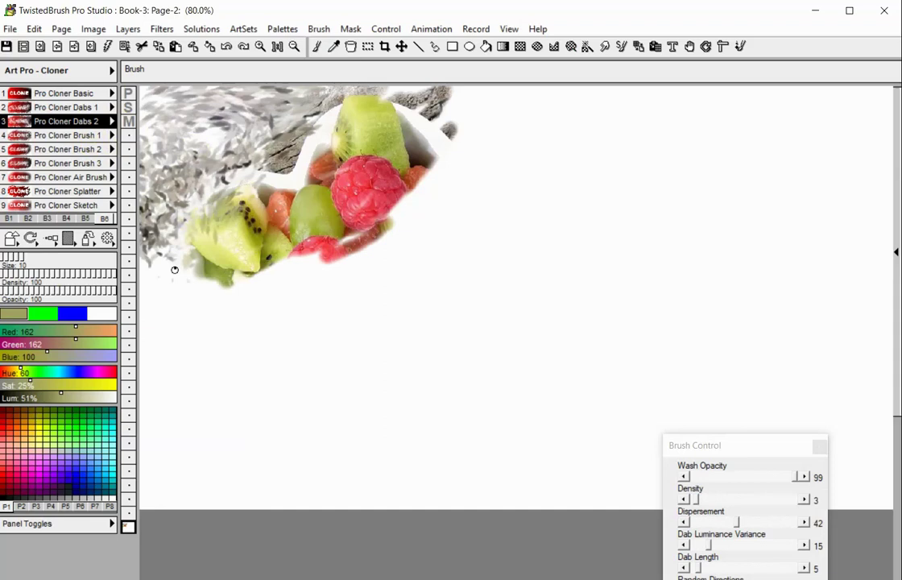
left_click(56, 135)
mouse_move(429, 177)
left_mouse_down()
mouse_move(395, 242)
mouse_move(439, 177)
mouse_move(399, 246)
mouse_move(446, 168)
mouse_move(362, 258)
mouse_move(359, 187)
mouse_move(322, 246)
mouse_move(397, 277)
mouse_move(407, 185)
mouse_move(420, 292)
mouse_move(447, 322)
mouse_move(480, 239)
mouse_move(423, 247)
mouse_move(347, 234)
mouse_move(298, 241)
mouse_move(336, 269)
mouse_move(298, 298)
mouse_move(298, 270)
mouse_move(261, 280)
mouse_move(274, 242)
mouse_move(371, 292)
mouse_move(381, 331)
mouse_move(248, 277)
left_mouse_up()
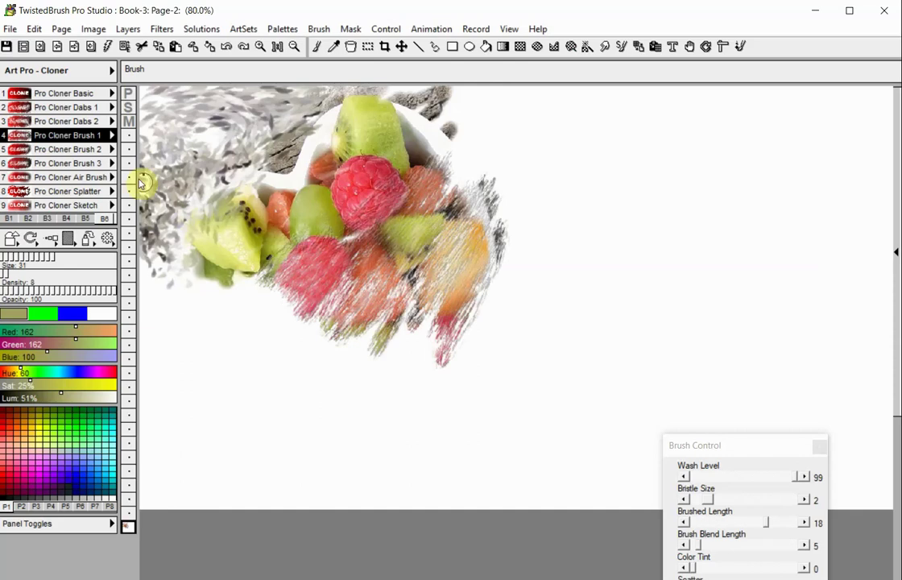
- Paint soft blurred fruit across the left bowl with the large Pro Cloner Brush 2
left_click(99, 150)
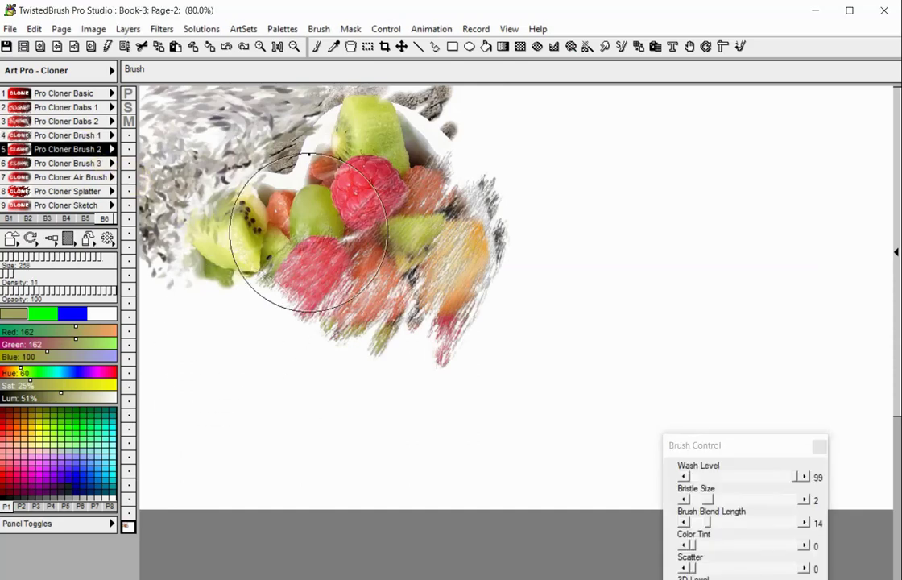
mouse_move(267, 267)
left_mouse_down()
mouse_move(230, 300)
mouse_move(268, 330)
mouse_move(342, 363)
mouse_move(364, 330)
mouse_move(321, 300)
left_mouse_up()
- Streak dark wood along the left bowl's right side with Pro Cloner Brush 3
left_click(68, 164)
mouse_move(426, 383)
left_mouse_down()
mouse_move(451, 347)
mouse_move(517, 298)
mouse_move(516, 231)
mouse_move(489, 288)
mouse_move(484, 338)
mouse_move(489, 322)
mouse_move(543, 308)
mouse_move(538, 346)
mouse_move(608, 200)
mouse_move(564, 242)
mouse_move(566, 195)
mouse_move(600, 195)
mouse_move(591, 202)
mouse_move(608, 181)
mouse_move(641, 193)
mouse_move(628, 237)
mouse_move(588, 271)
mouse_move(628, 268)
left_mouse_up()
left_click(89, 177)
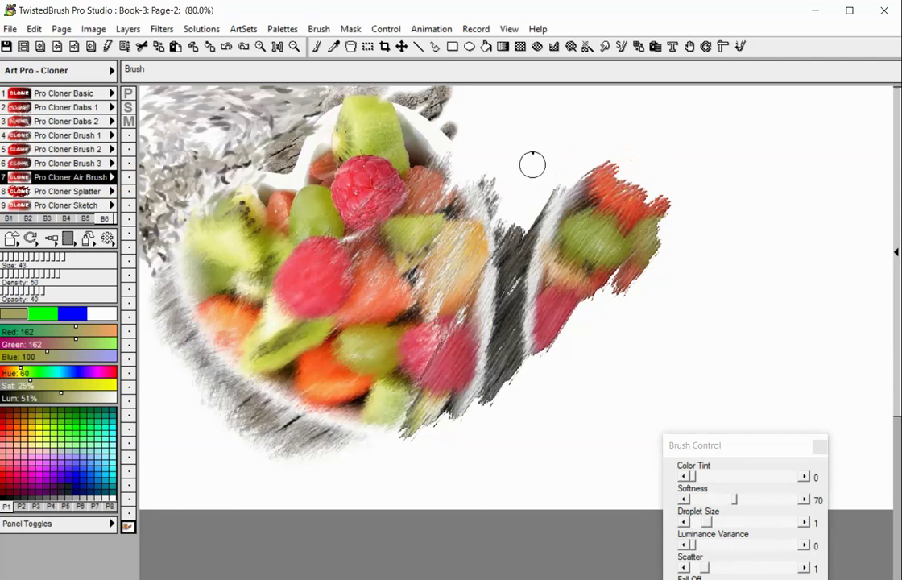
- Airbrush the right bowl's top strawberries, then splatter its lower raspberries, grapes and kiwi
mouse_move(532, 161)
left_mouse_down()
mouse_move(570, 179)
mouse_move(629, 153)
mouse_move(649, 192)
mouse_move(740, 167)
mouse_move(671, 216)
mouse_move(739, 193)
mouse_move(731, 216)
mouse_move(661, 274)
mouse_move(686, 236)
mouse_move(705, 264)
mouse_move(721, 256)
mouse_move(775, 264)
mouse_move(749, 298)
mouse_move(686, 348)
left_mouse_up()
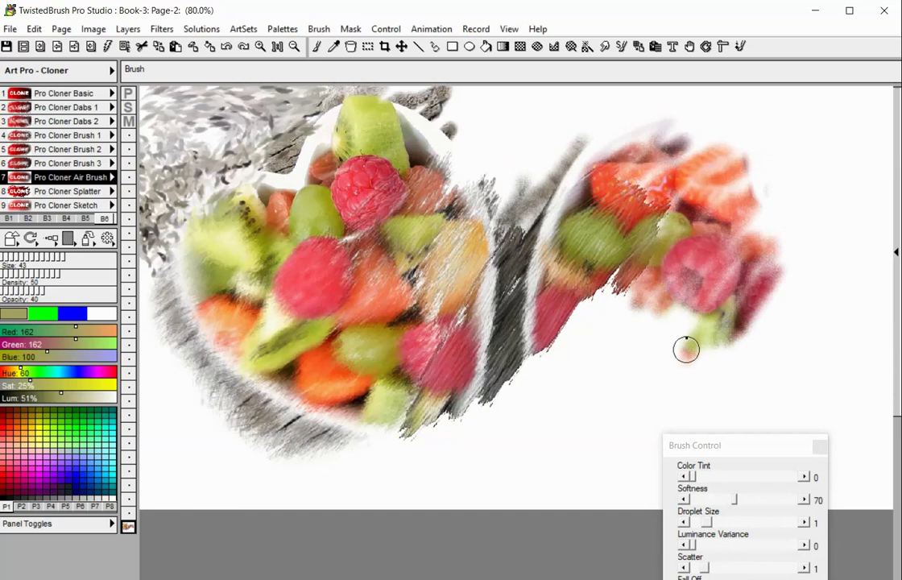
left_click(87, 194)
mouse_move(630, 286)
left_mouse_down()
mouse_move(572, 318)
mouse_move(685, 354)
mouse_move(739, 341)
mouse_move(817, 290)
left_mouse_up()
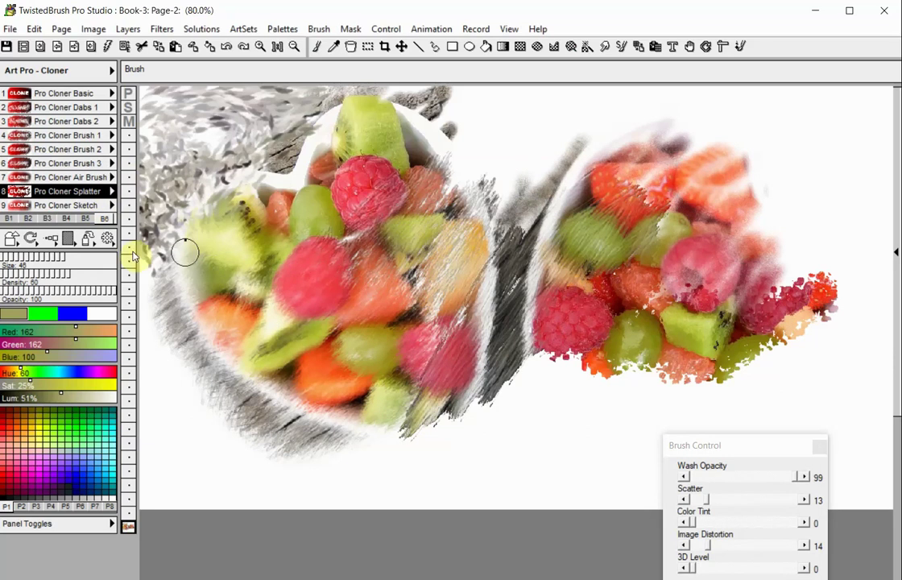
- Sketch the right bowl's lower edge, white rim and nearby raspberries with Pro Cloner Sketch
left_click(74, 206)
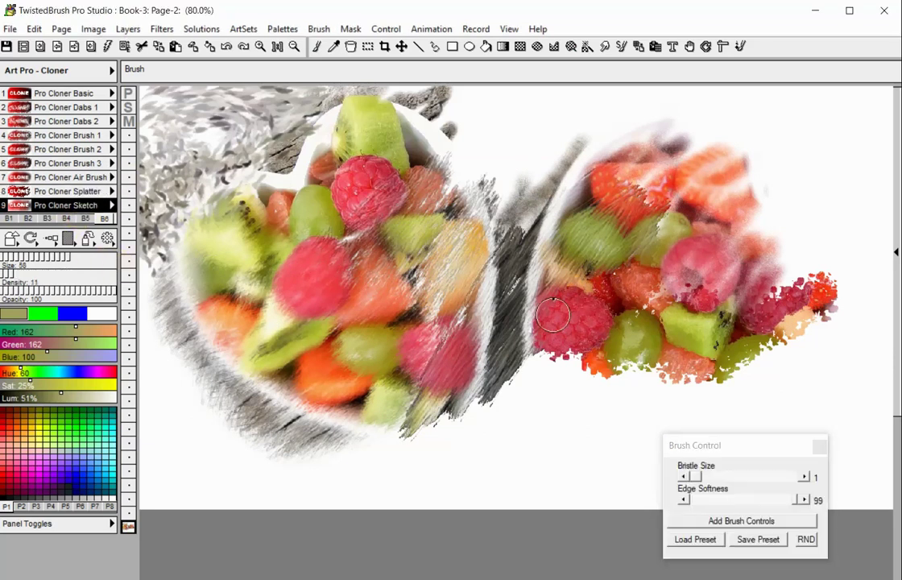
mouse_move(554, 315)
left_mouse_down()
mouse_move(573, 318)
mouse_move(604, 374)
mouse_move(686, 337)
mouse_move(648, 372)
mouse_move(678, 400)
mouse_move(742, 393)
mouse_move(795, 342)
mouse_move(775, 379)
mouse_move(723, 412)
mouse_move(627, 391)
mouse_move(612, 378)
mouse_move(838, 387)
mouse_move(746, 390)
left_mouse_up()
mouse_move(803, 290)
left_mouse_down()
mouse_move(778, 262)
mouse_move(809, 226)
mouse_move(759, 222)
mouse_move(817, 195)
mouse_move(730, 161)
mouse_move(826, 186)
left_mouse_up()
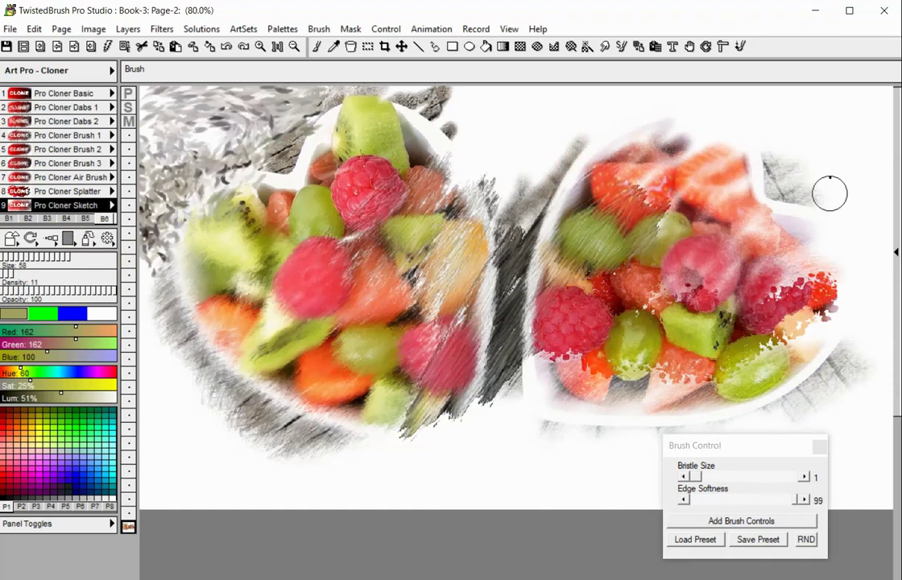
left_click(59, 32)
left_click(81, 203)
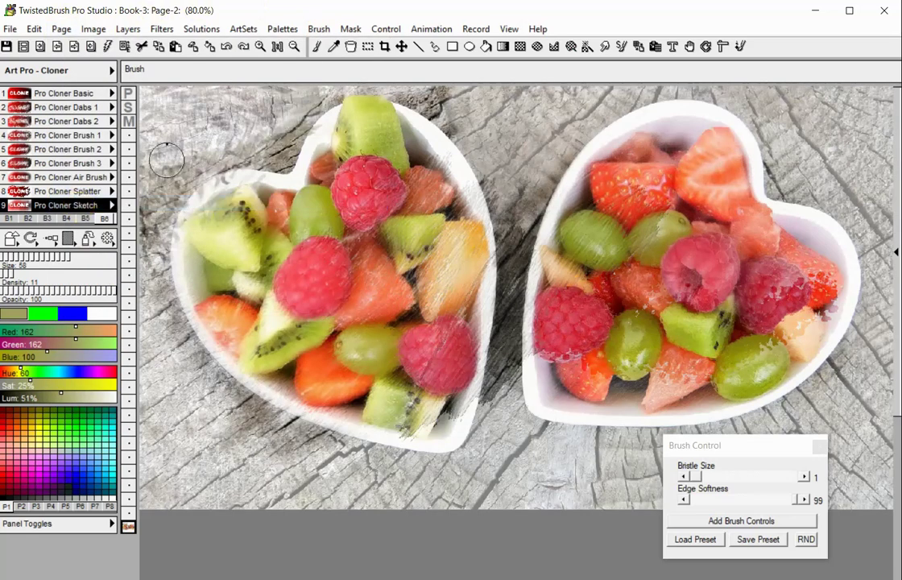
left_click(62, 29)
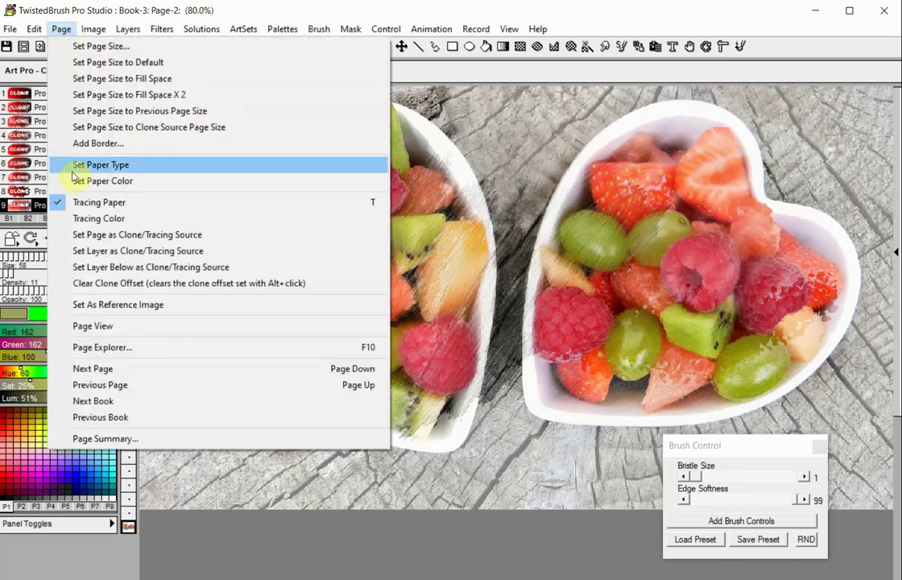
left_click(74, 202)
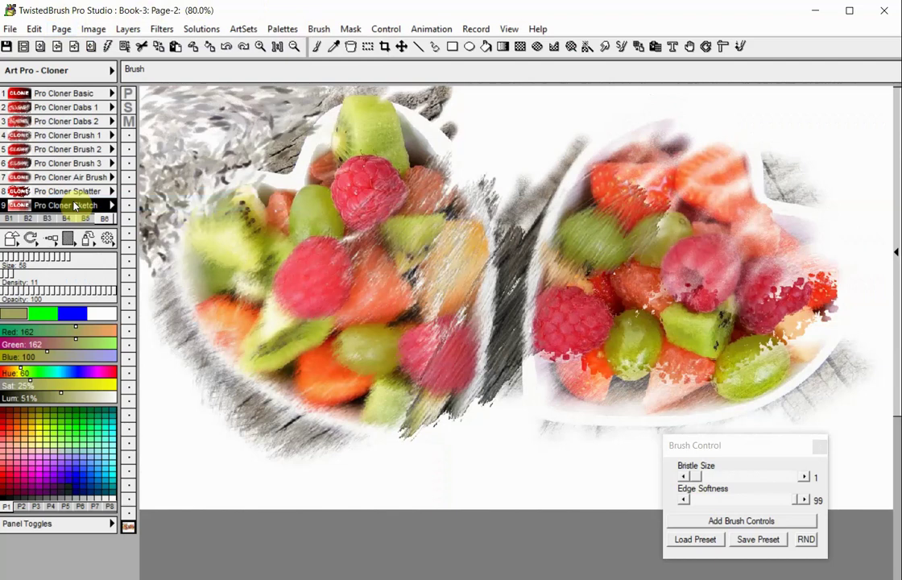
- Show page1 as a reference image and move it away from the painting
left_click(26, 49)
left_click(445, 216)
left_click(361, 135)
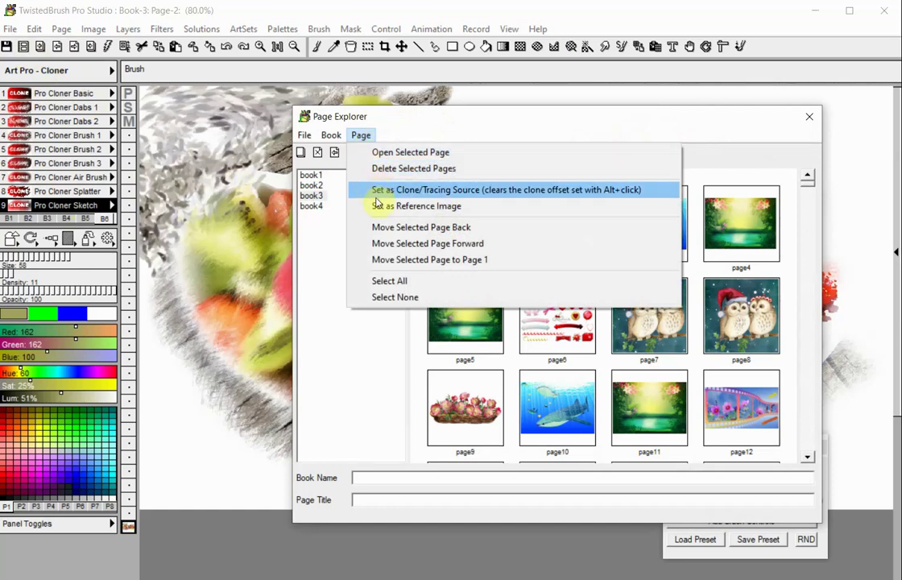
left_click(376, 205)
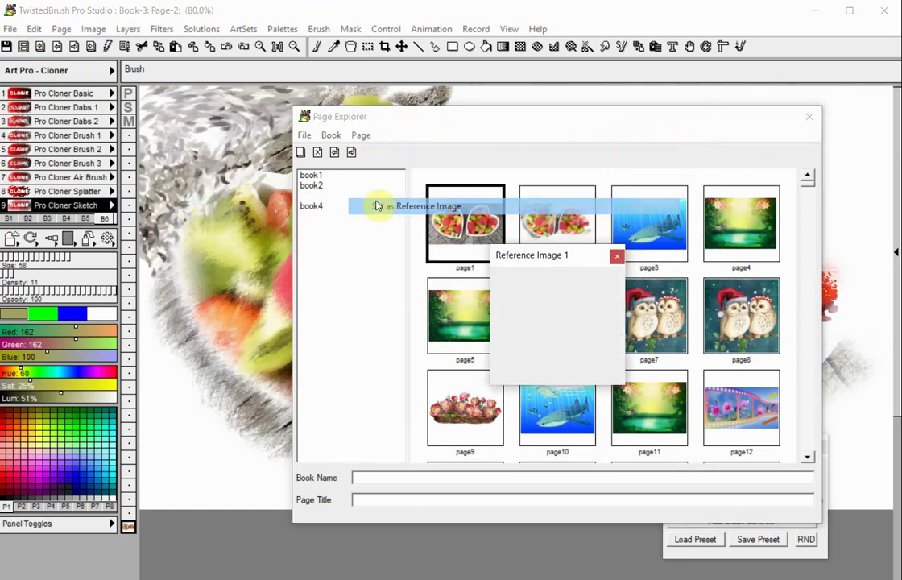
left_click(808, 121)
left_click_drag(552, 261, 752, 130)
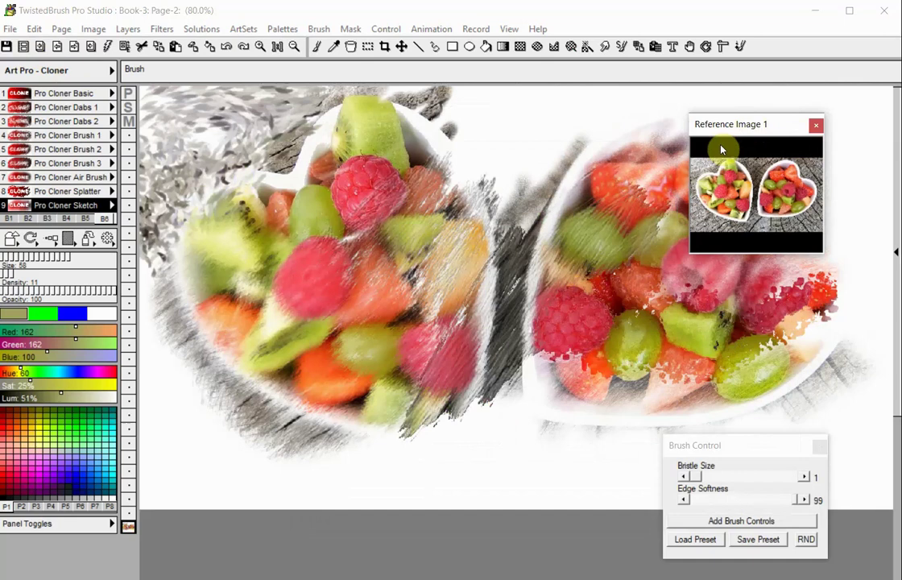
- Reopen Page Explorer and double-click page1 to switch back to the photo
left_click(722, 150)
left_click(456, 236)
double_click(456, 236)
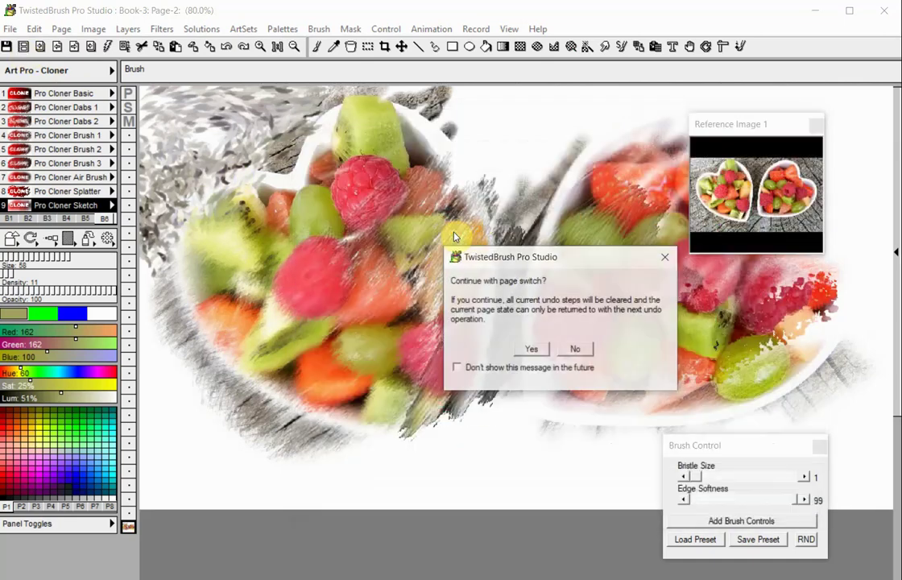
- Confirm the switch to the page1 photo and bring up the Page menu
left_click(534, 350)
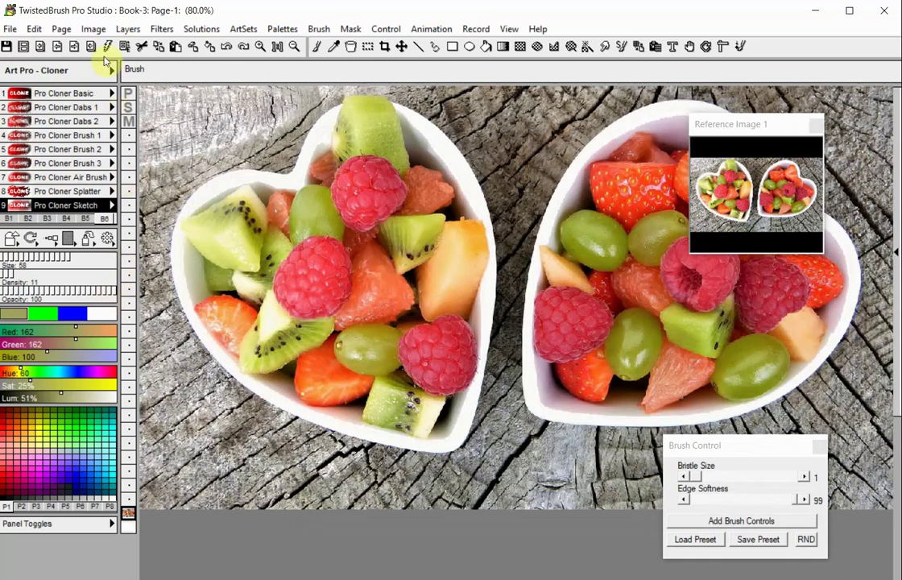
left_click(61, 33)
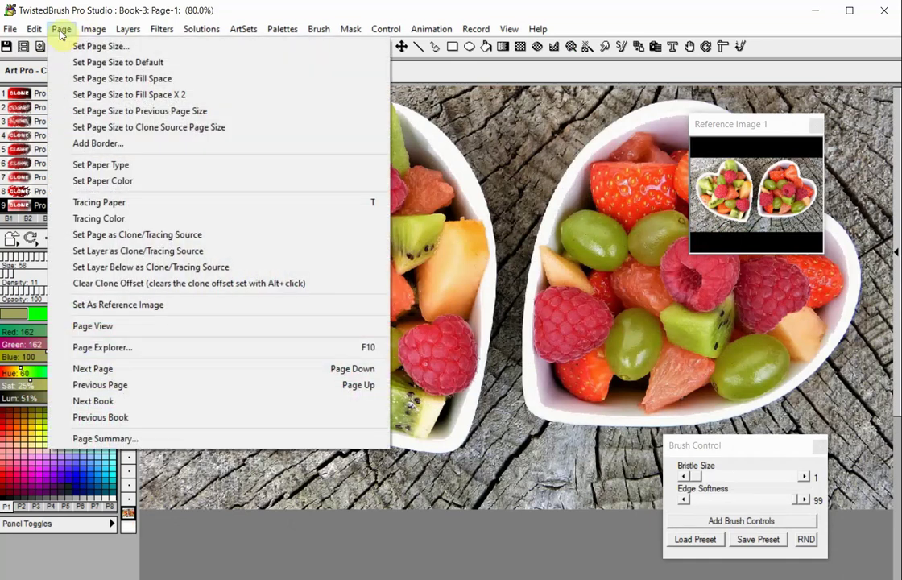